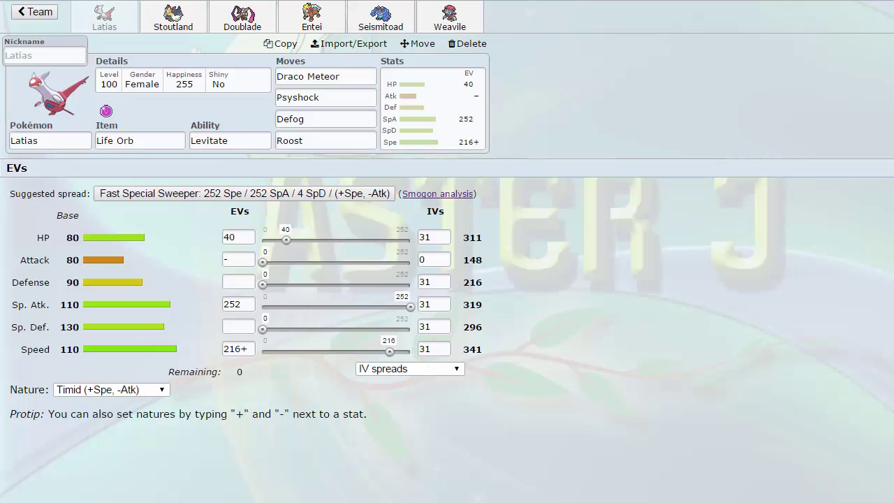
Look over the sets of Stoutland, Doublade, Seismitoad and Weavile, and return to Latias
left_click(175, 28)
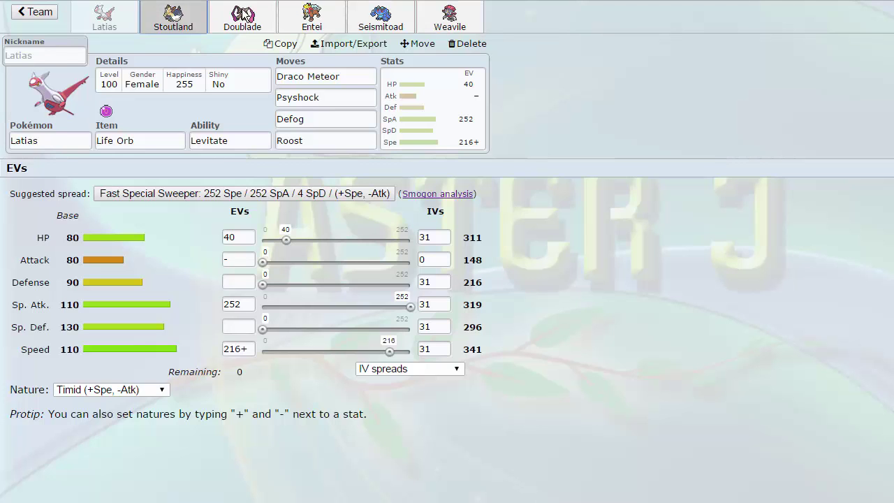
left_click(245, 20)
left_click(373, 24)
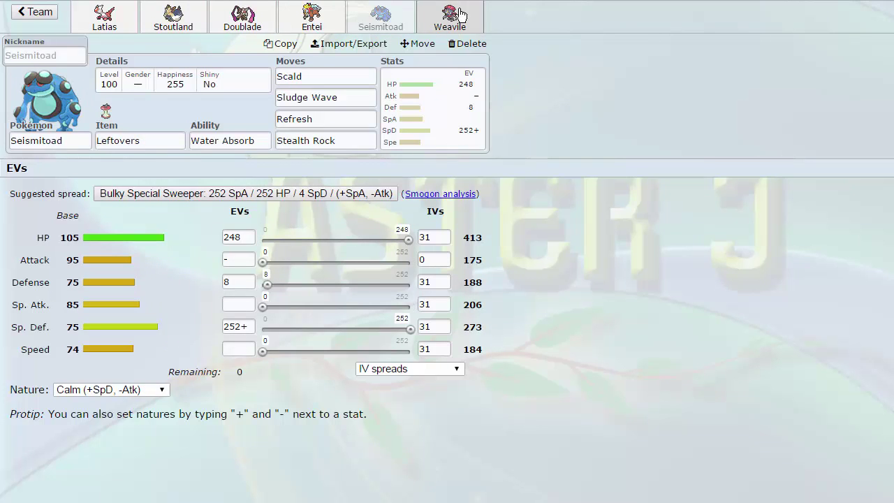
left_click(458, 20)
left_click(104, 25)
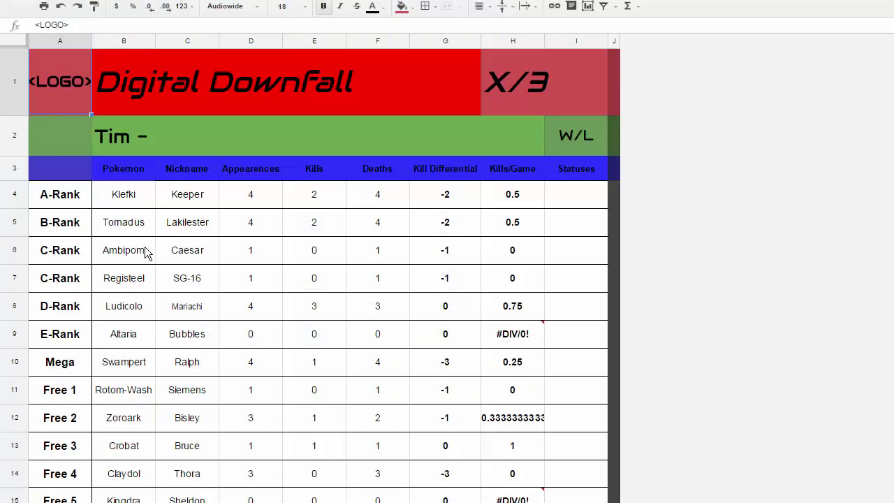
Switch to the Digital Downfall roster spreadsheet and highlight the opponent's Pokemon names from Klefki downward for review
mouse_move(137, 207)
left_mouse_down()
mouse_move(122, 196)
mouse_move(148, 497)
left_mouse_up()
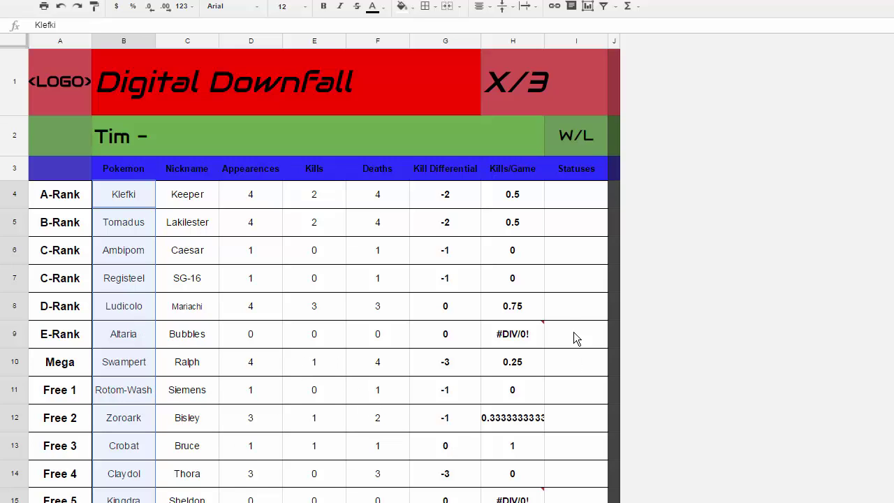
left_click(601, 7)
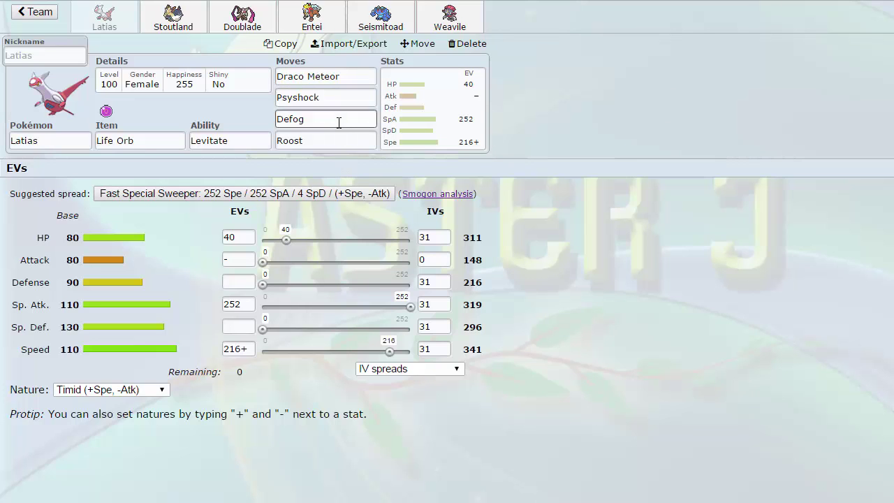
Replace Latias's Psyshock with Hidden Power Fire
left_click(352, 99)
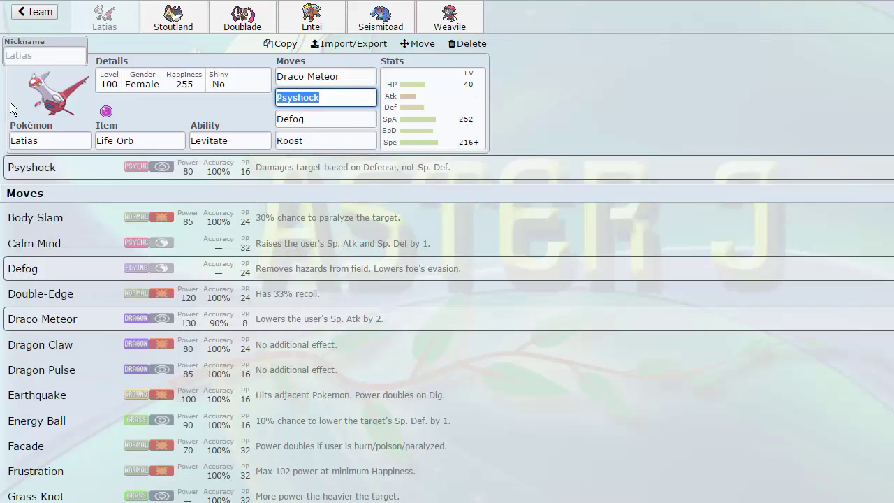
type("hidd")
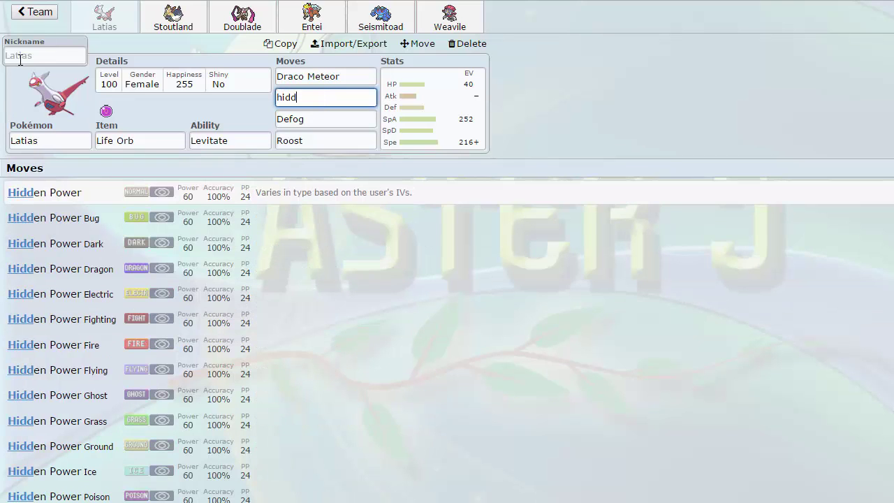
left_click(199, 346)
Examine Stoutland's moves and EV spread alongside the Doublade and Latias sets
left_click(173, 17)
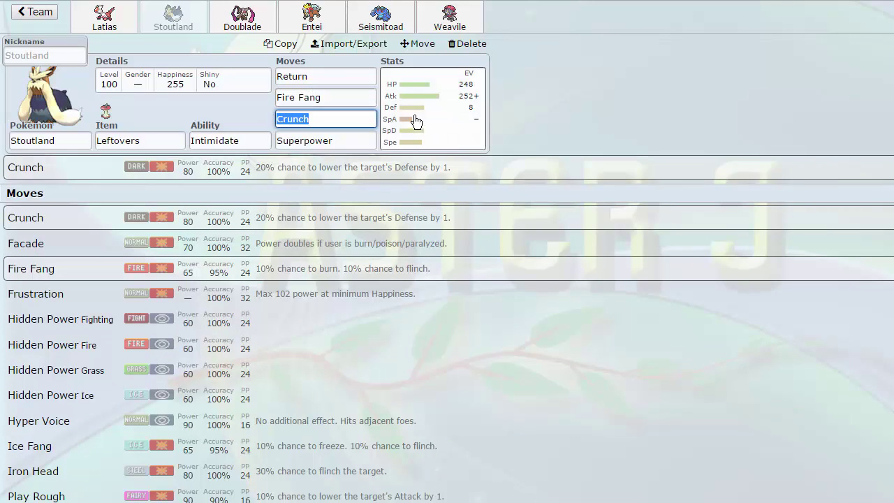
left_click(469, 120)
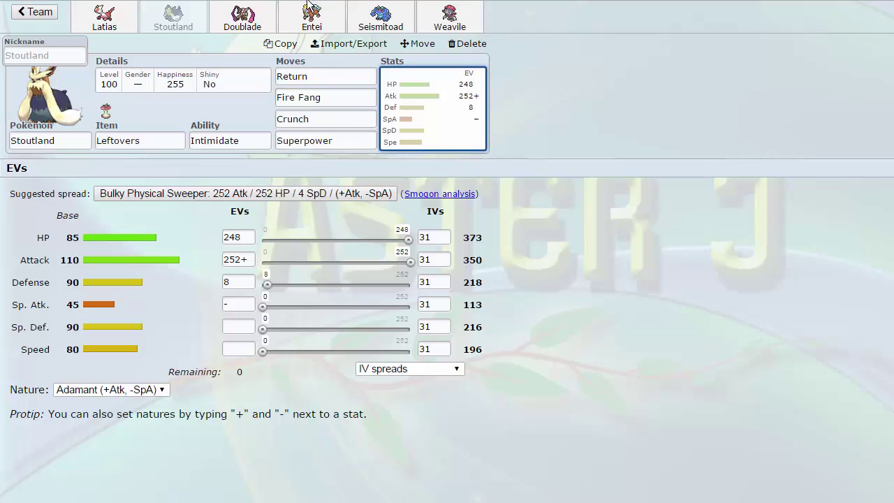
left_click(222, 23)
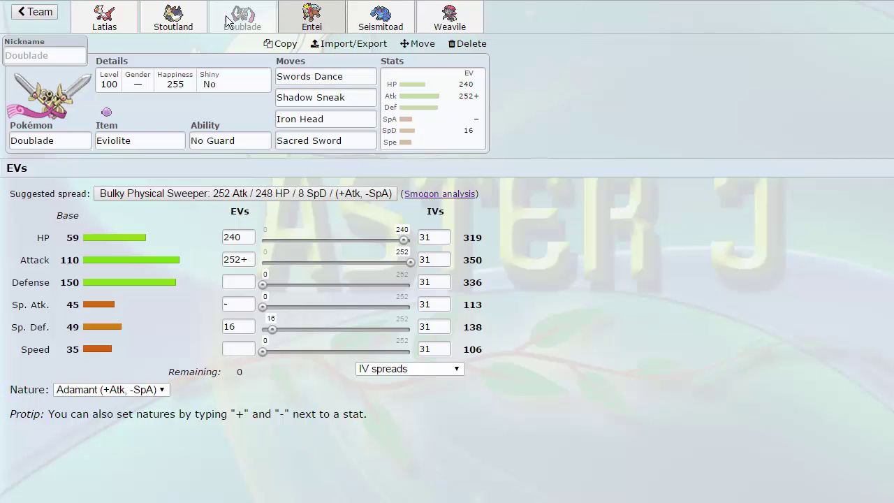
left_click(114, 31)
left_click(192, 28)
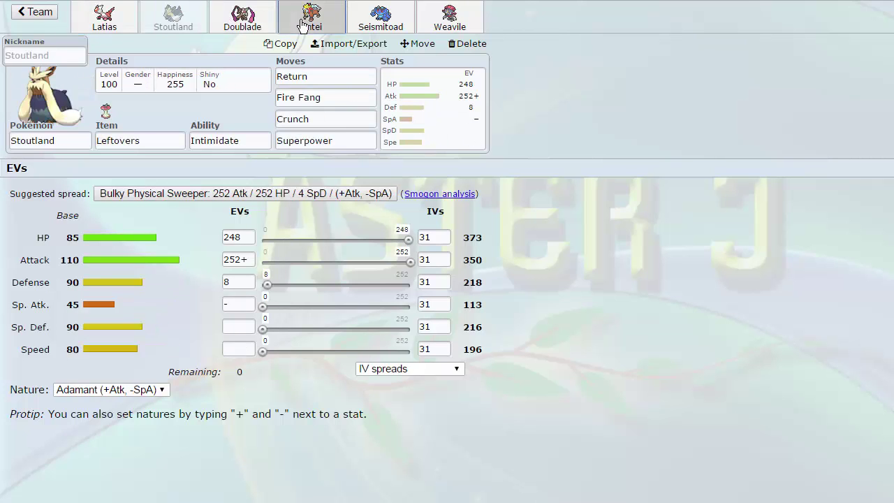
Compare the moves, items and EV spreads of Entei, Seismitoad and Weavile
left_click(315, 22)
left_click(395, 26)
left_click(447, 25)
left_click(380, 25)
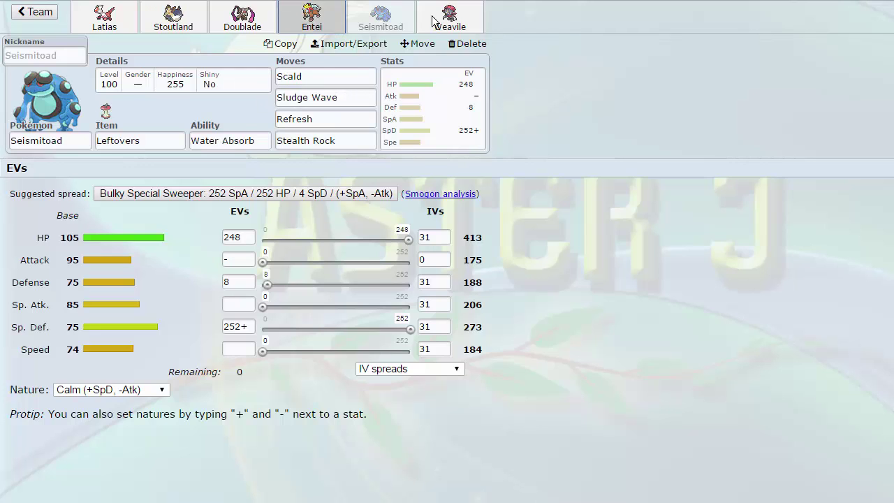
left_click(311, 16)
left_click(381, 20)
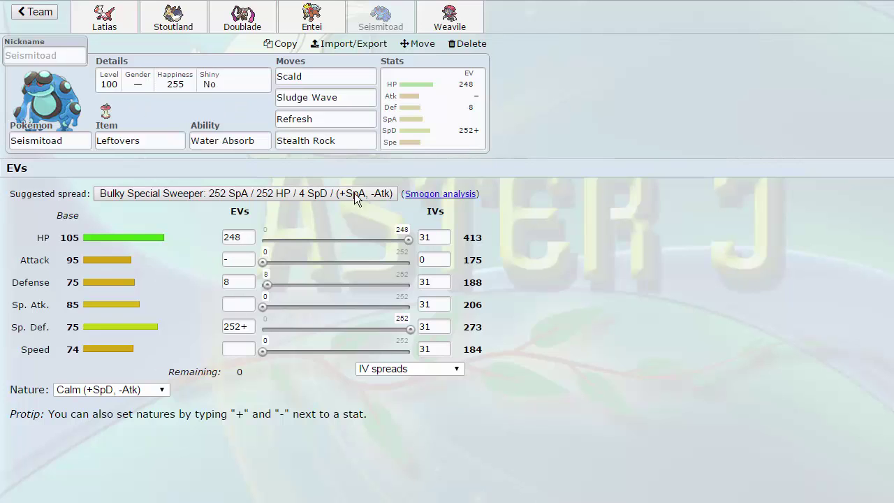
left_click(312, 15)
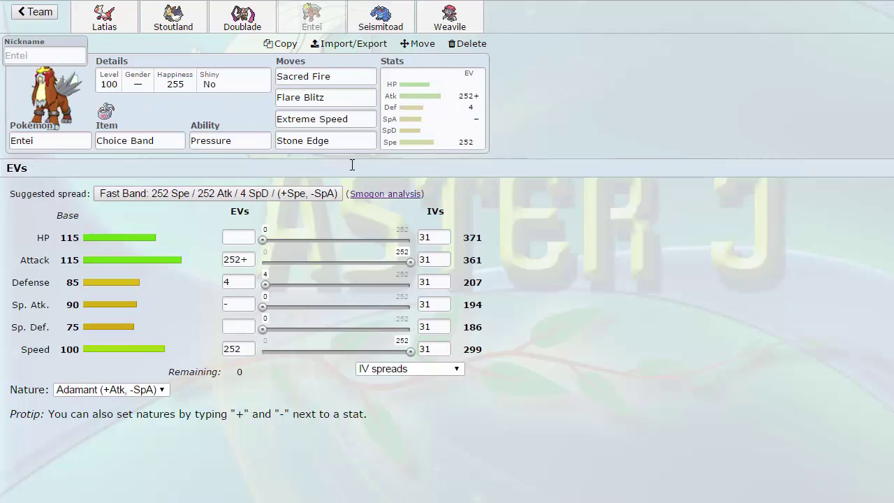
Examine the first-move options for Weavile, Entei, Doublade, Stoutland and Seismitoad
left_click(466, 15)
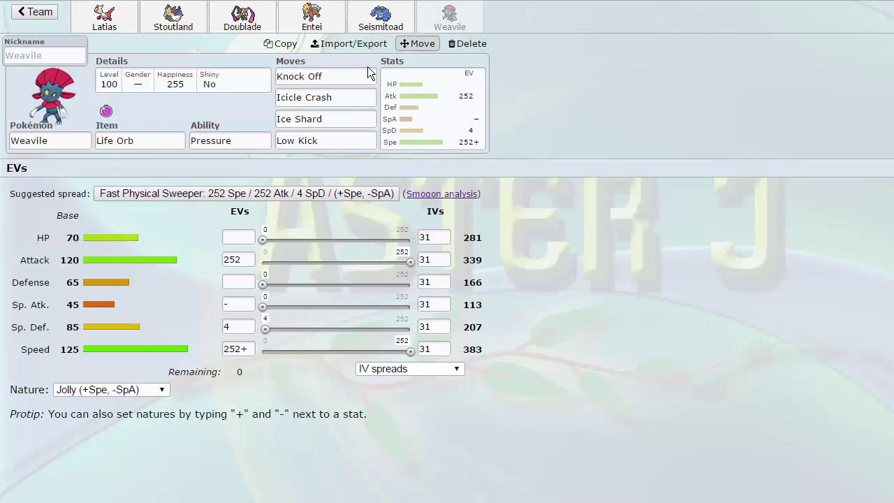
left_click(333, 76)
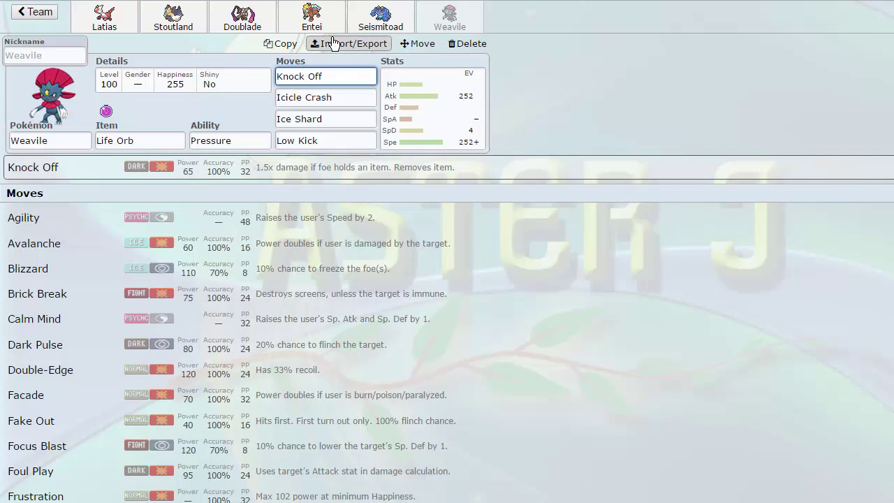
left_click(311, 19)
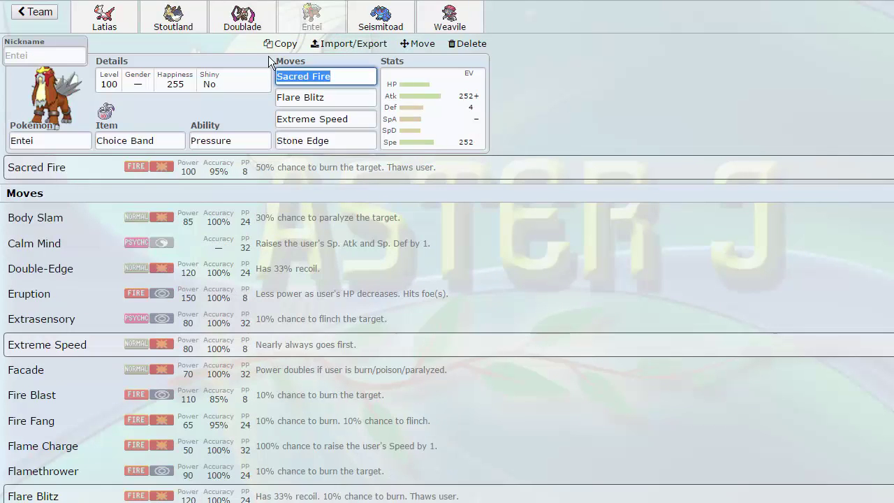
left_click(242, 18)
left_click(171, 21)
left_click(381, 20)
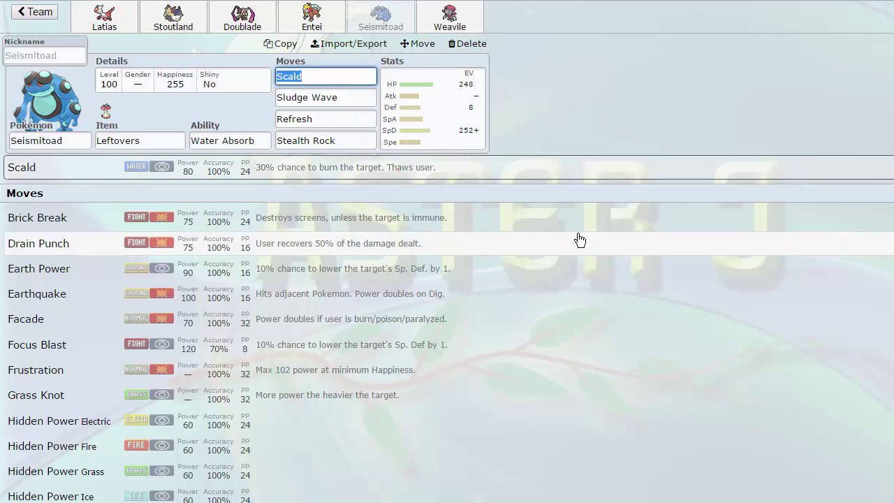
Review Latias with its updated moves, followed by the Stoutland, Doublade, Entei and Weavile sets
left_click(105, 18)
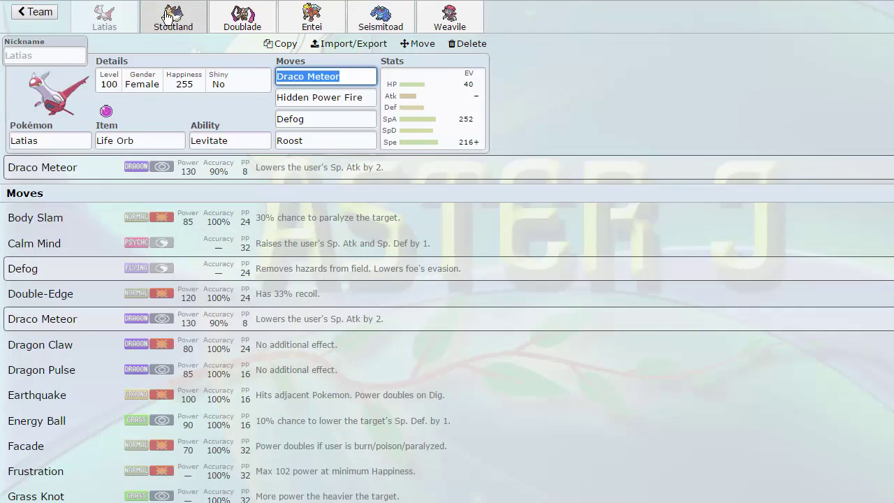
left_click(173, 18)
left_click(234, 28)
left_click(311, 17)
left_click(450, 18)
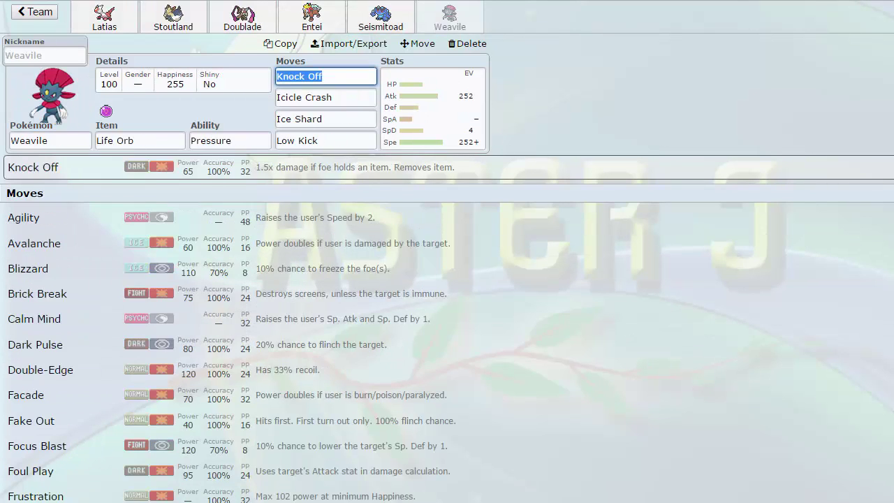